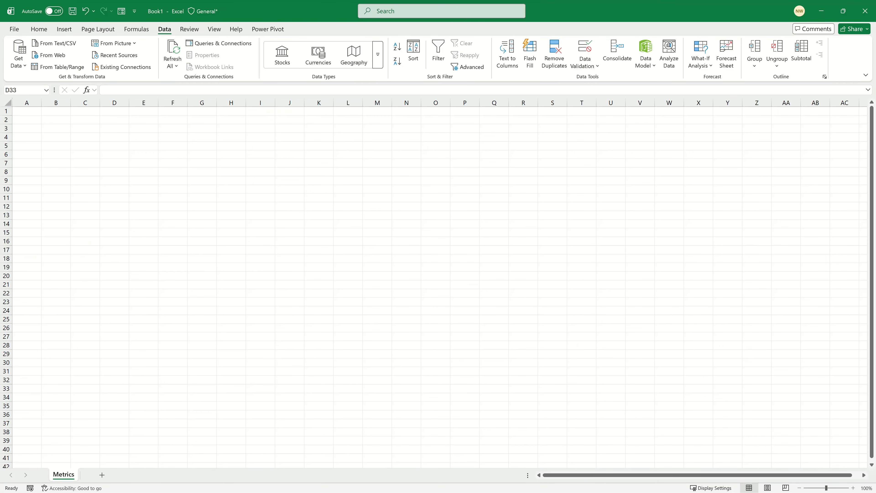
Step: Import the Employees1 table from the Employees workbook and load it into a new worksheet
{"action": "left_click", "coordinate": [22, 65]}
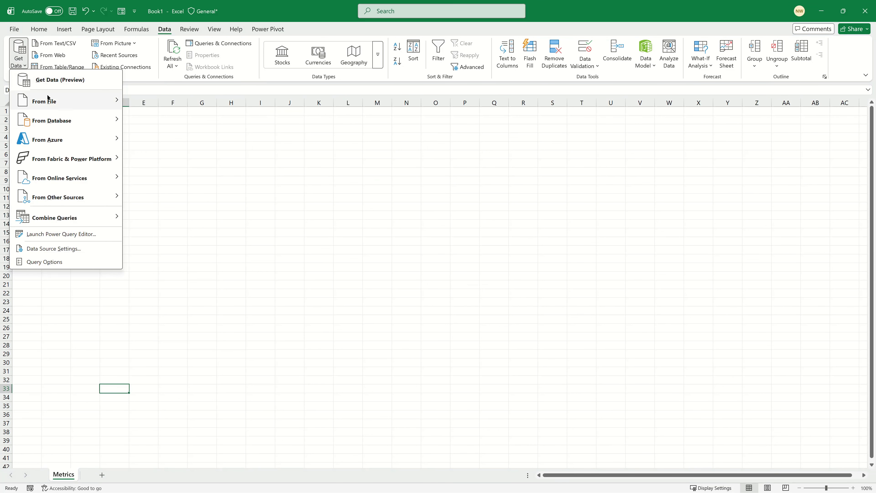
{"action": "mouse_move", "coordinate": [52, 101]}
{"action": "left_click", "coordinate": [162, 105]}
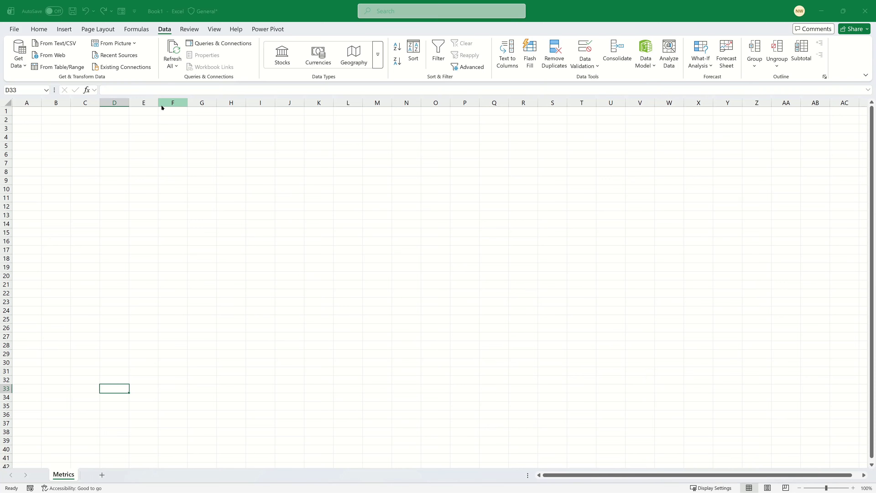
{"action": "scroll", "coordinate": [310, 271], "scroll_direction": "down", "scroll_amount": 2}
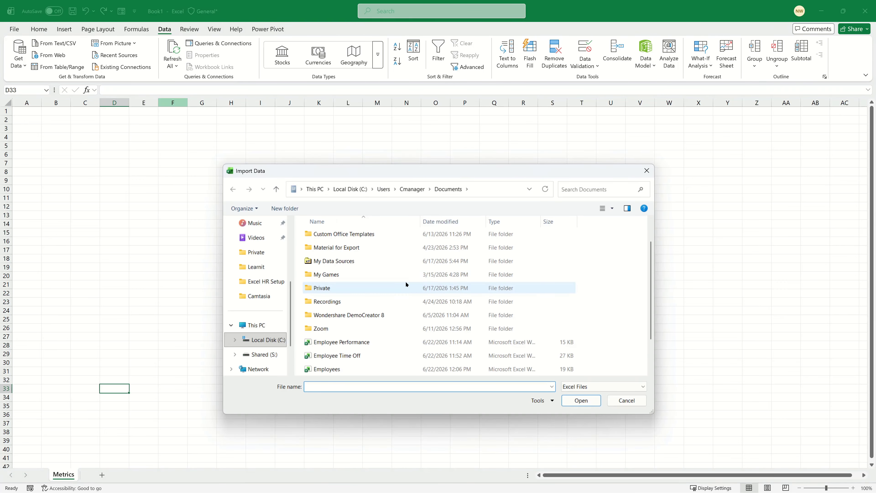
{"action": "left_click", "coordinate": [342, 329]}
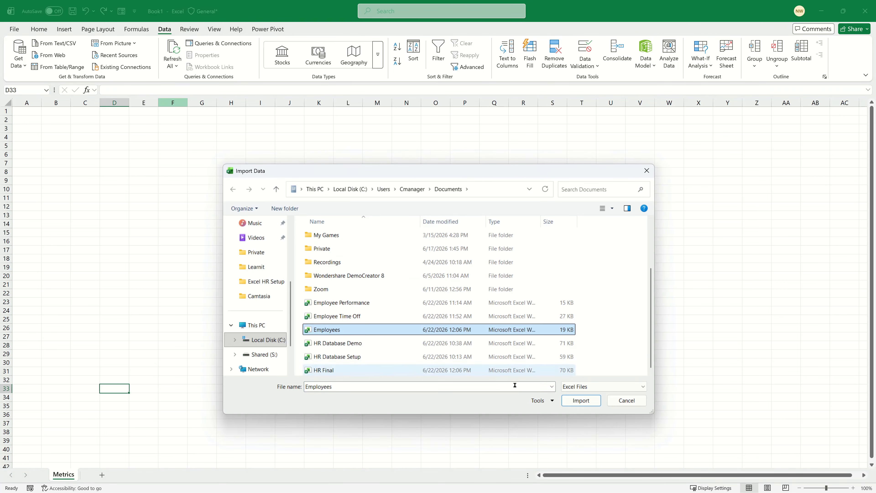
{"action": "left_click", "coordinate": [581, 400]}
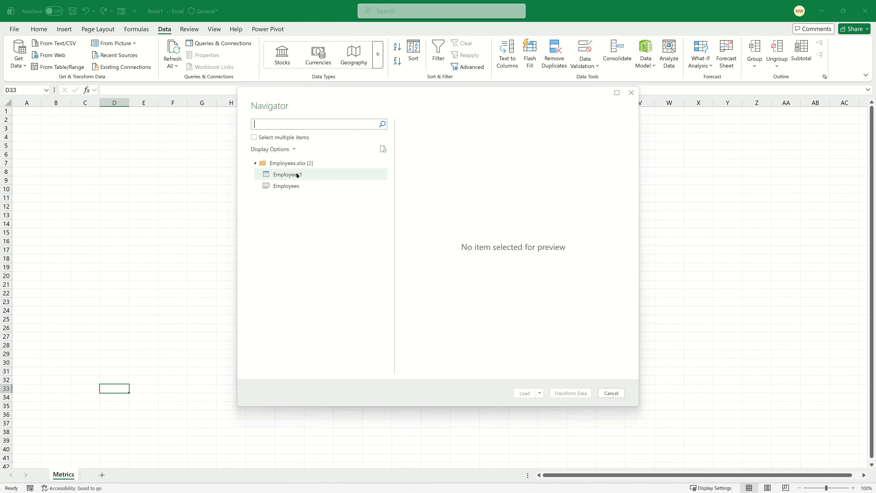
{"action": "left_click", "coordinate": [297, 175]}
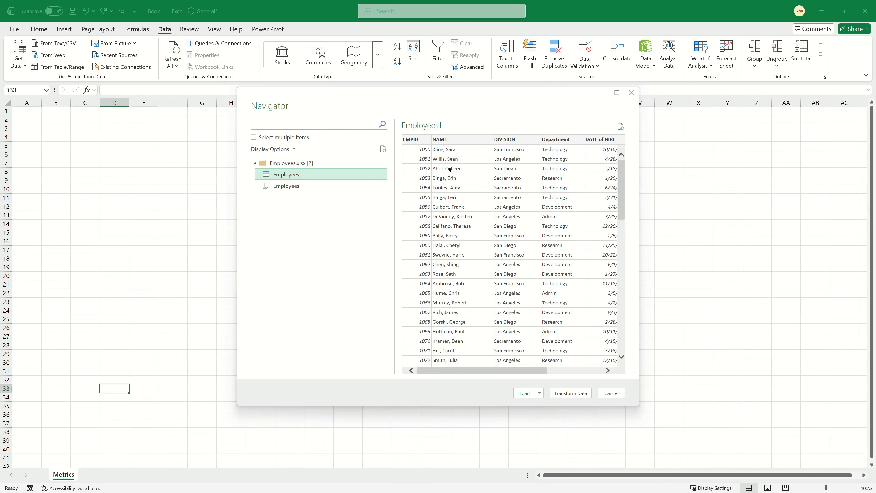
{"action": "left_click_drag", "start_coordinate": [526, 372], "coordinate": [502, 371]}
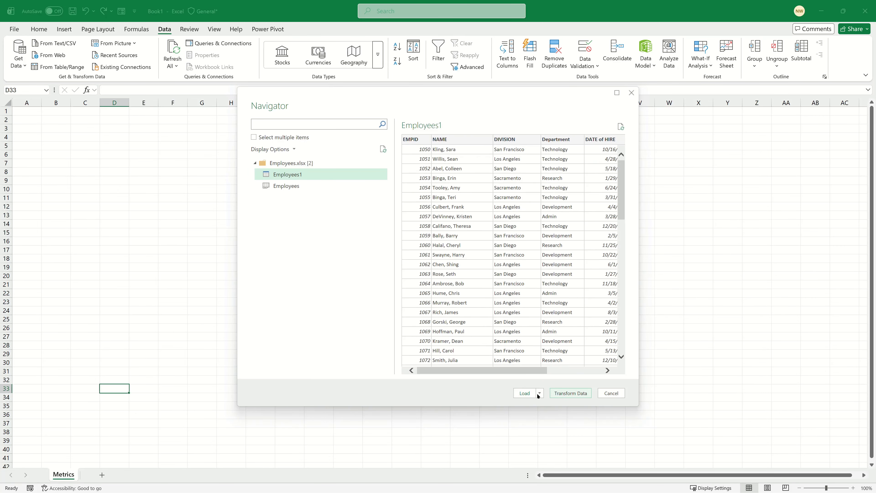
{"action": "left_click", "coordinate": [524, 394]}
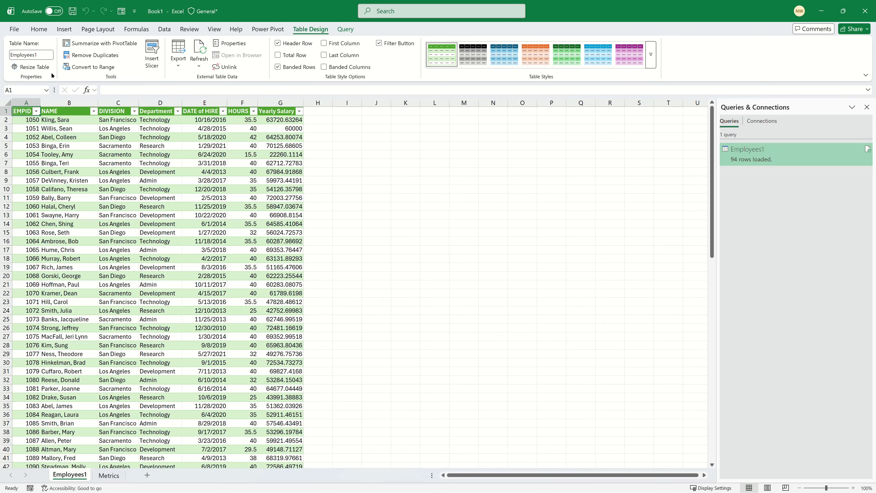
Step: Import Table1 from the Employee Performance workbook and load it into a new worksheet
{"action": "left_click", "coordinate": [163, 31]}
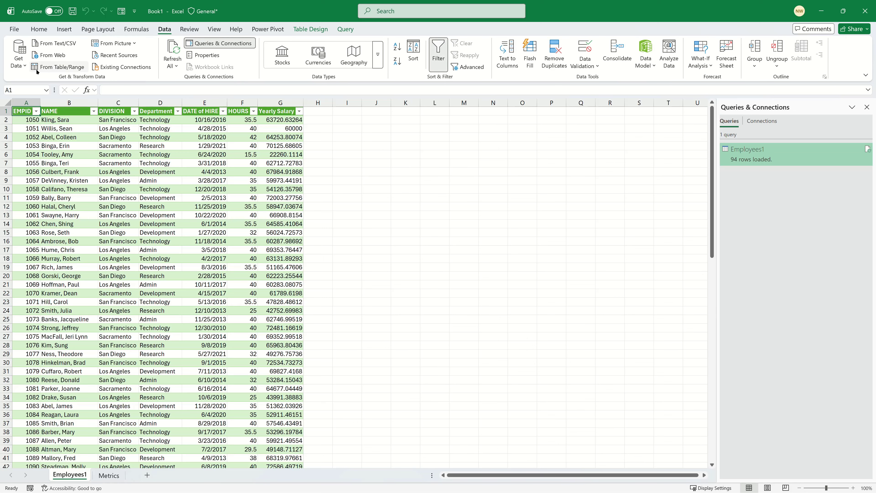
{"action": "left_click", "coordinate": [18, 63]}
{"action": "mouse_move", "coordinate": [75, 102]}
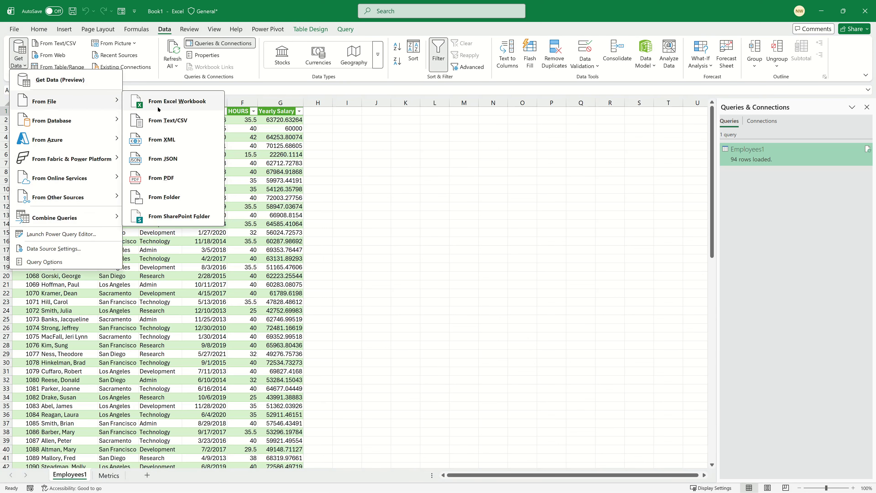
{"action": "left_click", "coordinate": [176, 101]}
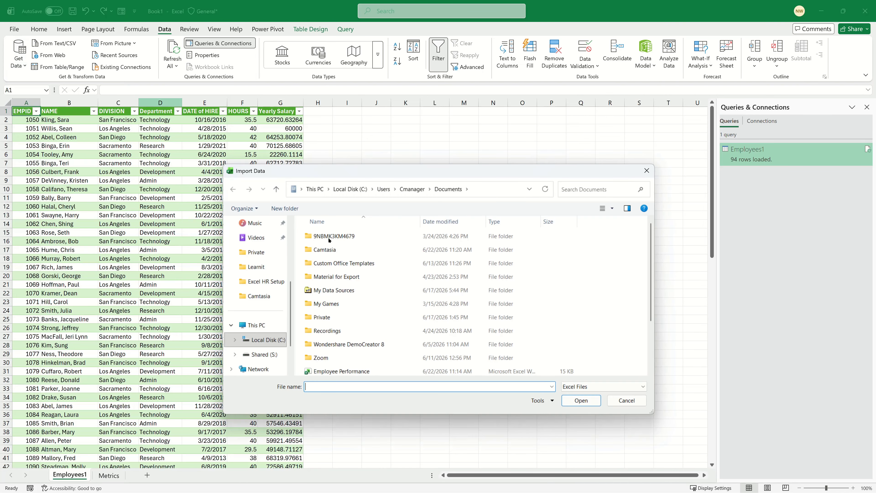
{"action": "scroll", "coordinate": [409, 267], "scroll_direction": "down", "scroll_amount": 2}
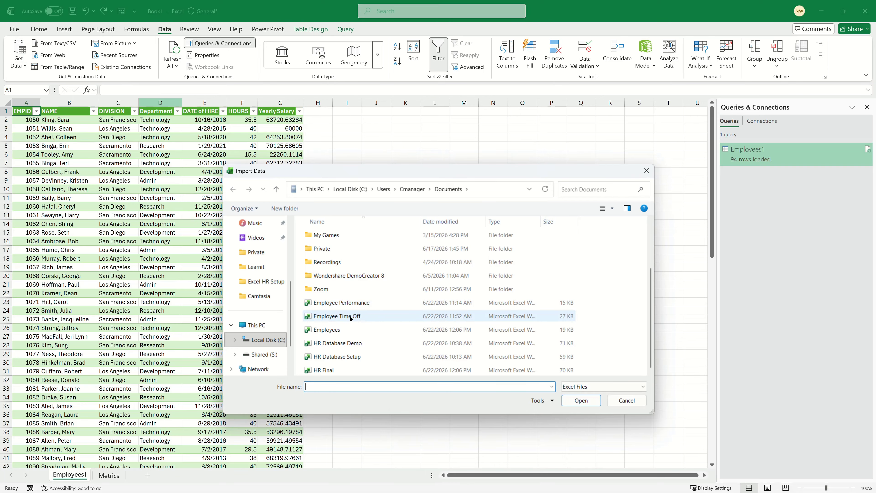
{"action": "left_click", "coordinate": [352, 304]}
{"action": "left_click", "coordinate": [581, 400]}
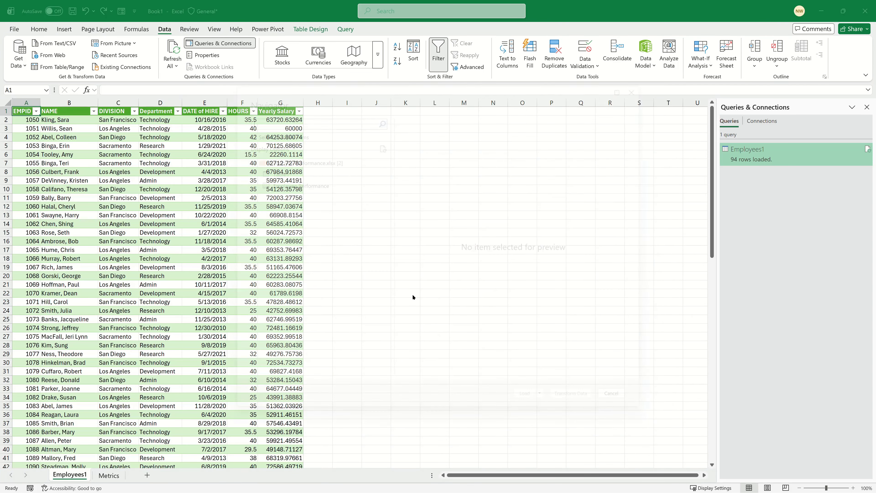
{"action": "left_click", "coordinate": [307, 180]}
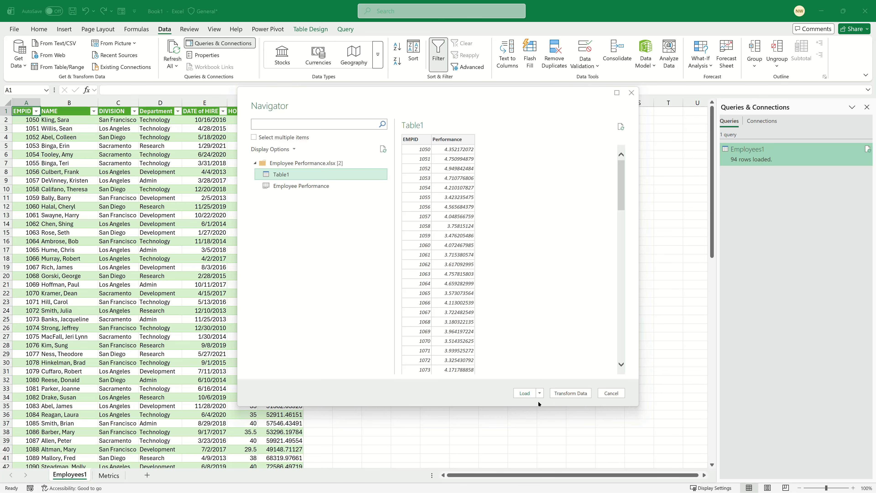
{"action": "left_click", "coordinate": [524, 393]}
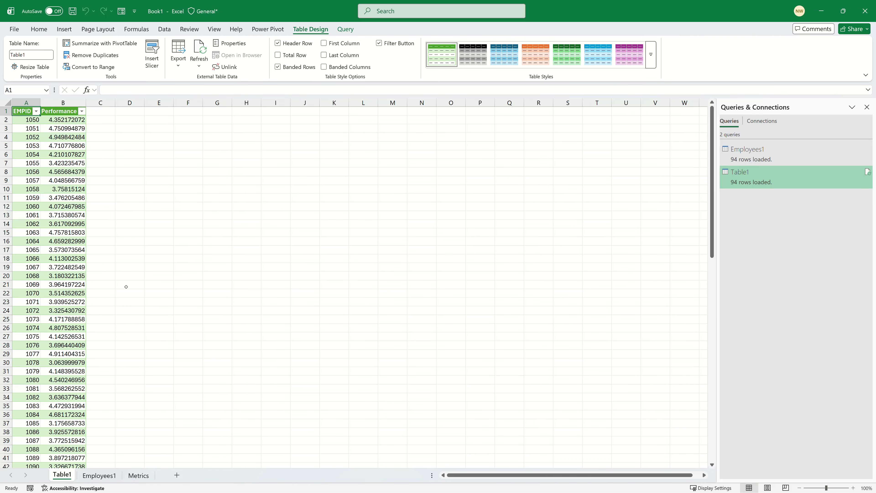
Step: Import the tbltimeoff table from the Employee Time Off workbook and load it into a new worksheet
{"action": "left_click", "coordinate": [165, 29]}
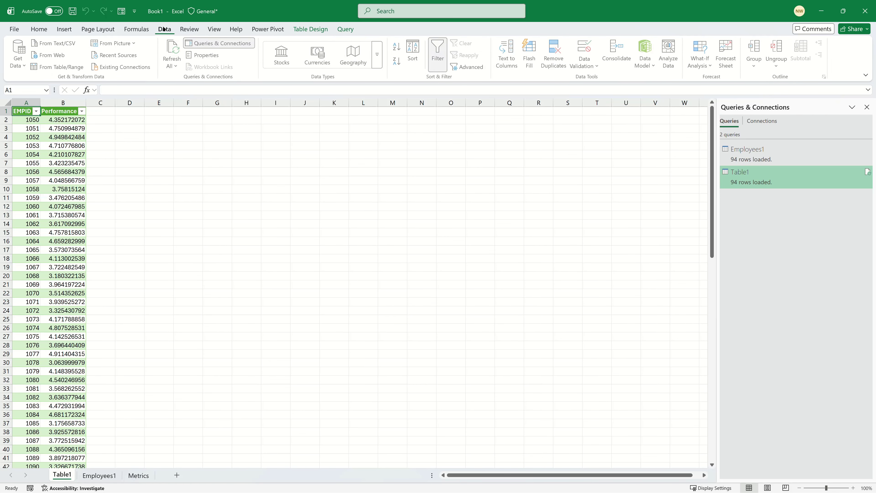
{"action": "left_click", "coordinate": [21, 64]}
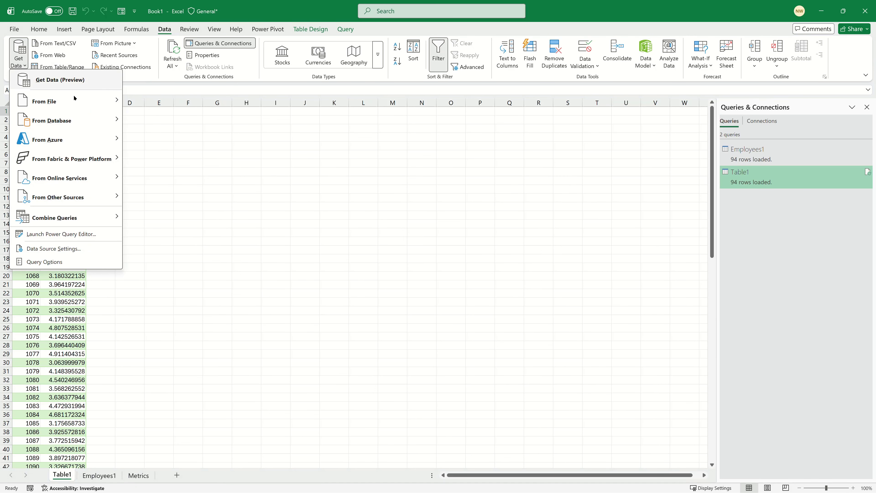
{"action": "mouse_move", "coordinate": [69, 101]}
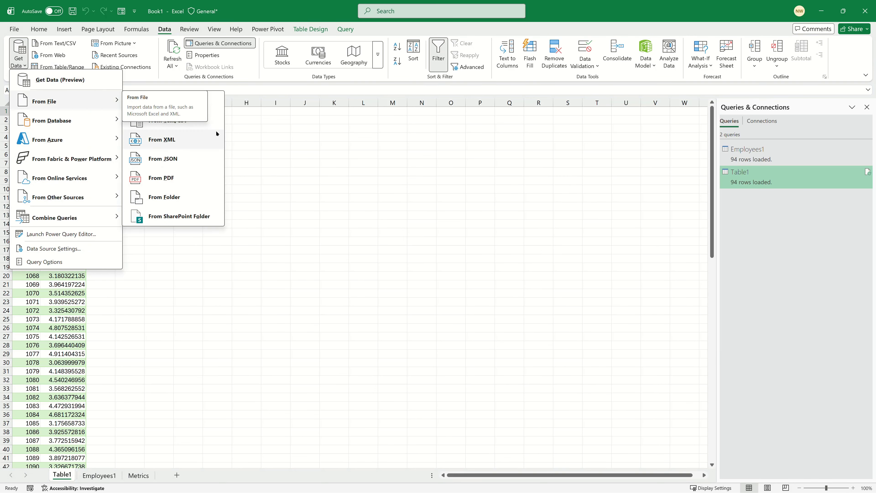
{"action": "left_click", "coordinate": [182, 101]}
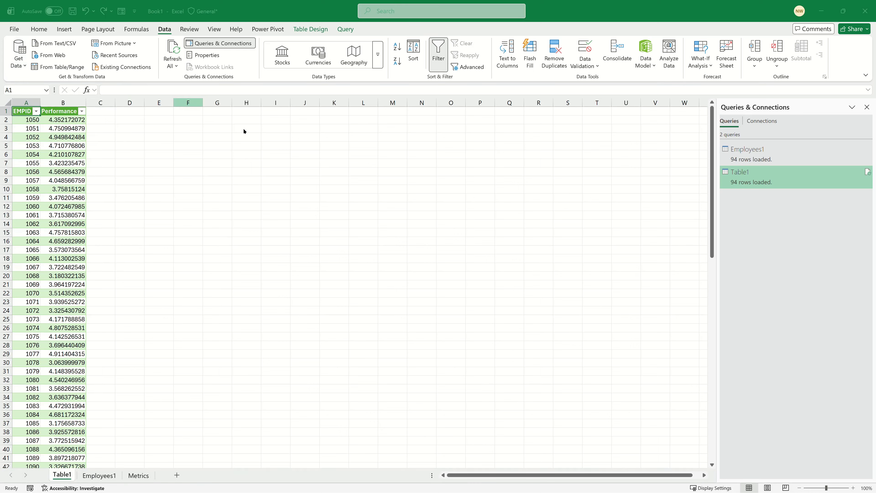
{"action": "scroll", "coordinate": [391, 311], "scroll_direction": "down", "scroll_amount": 1}
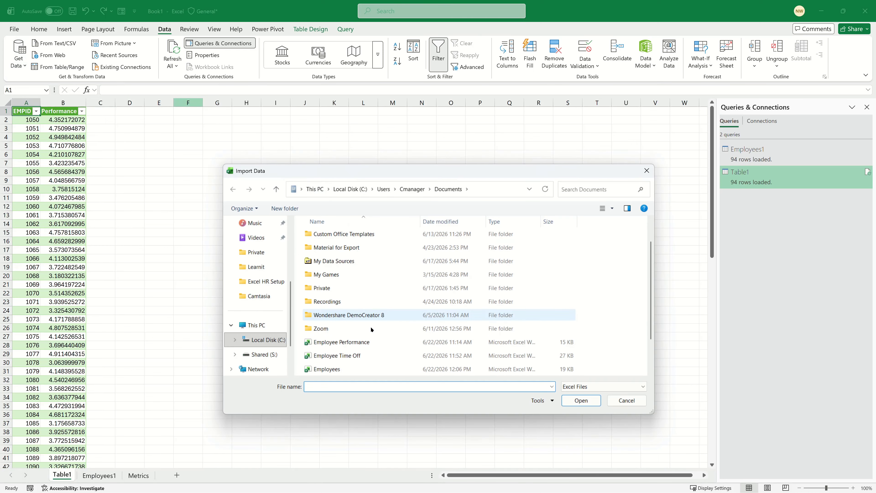
{"action": "left_click", "coordinate": [344, 355]}
{"action": "left_click", "coordinate": [581, 400]}
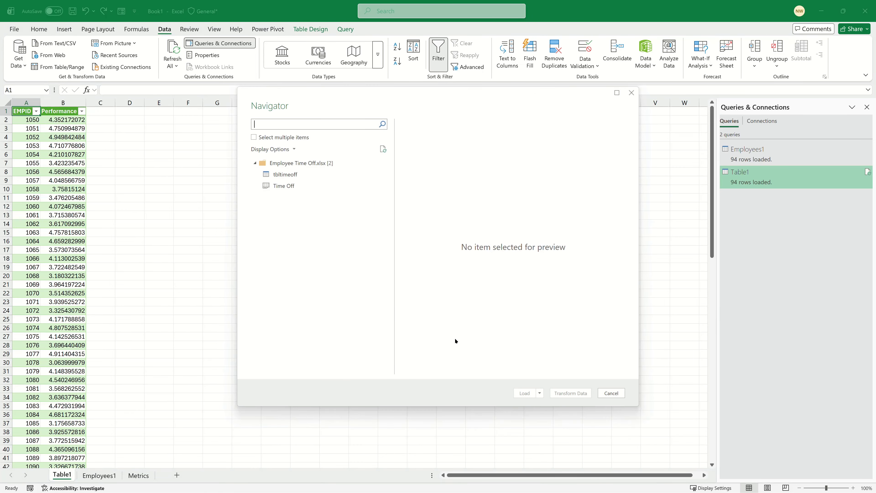
{"action": "left_click", "coordinate": [292, 174]}
{"action": "left_click", "coordinate": [523, 393]}
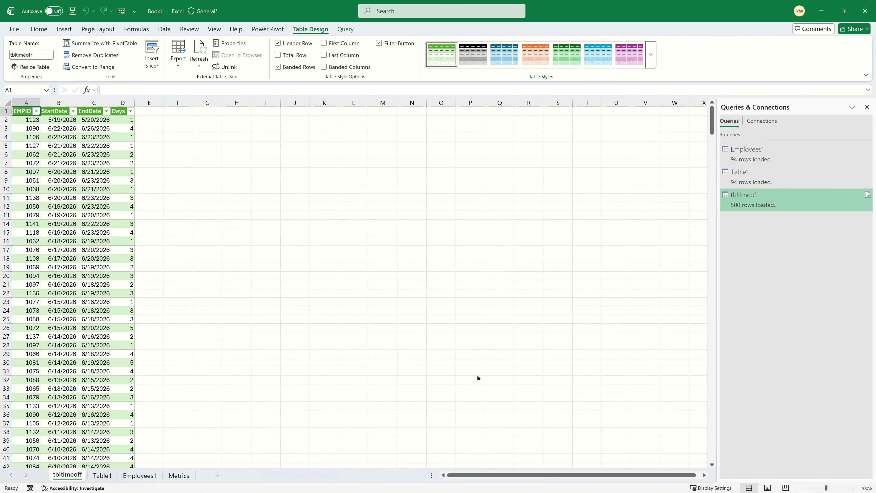
Step: Move the Employees1 sheet to the first position in the workbook and rename it Employees
{"action": "left_click_drag", "start_coordinate": [144, 475], "coordinate": [52, 476]}
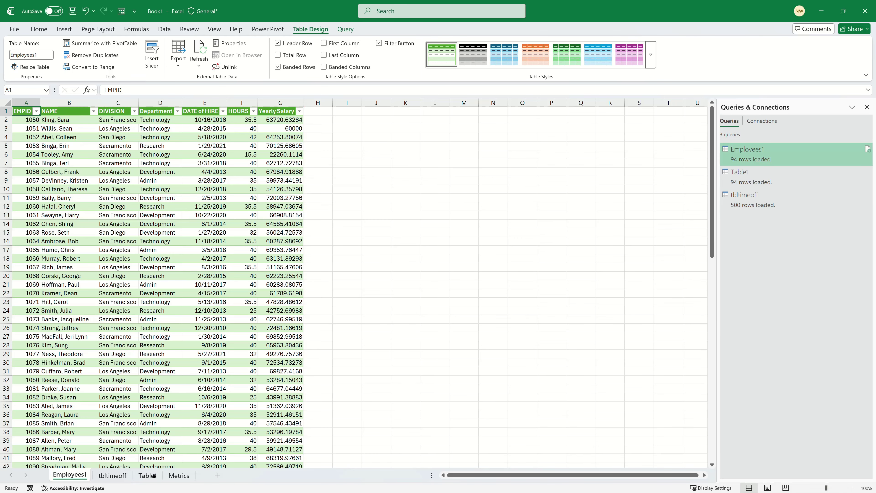
{"action": "double_click", "coordinate": [78, 476]}
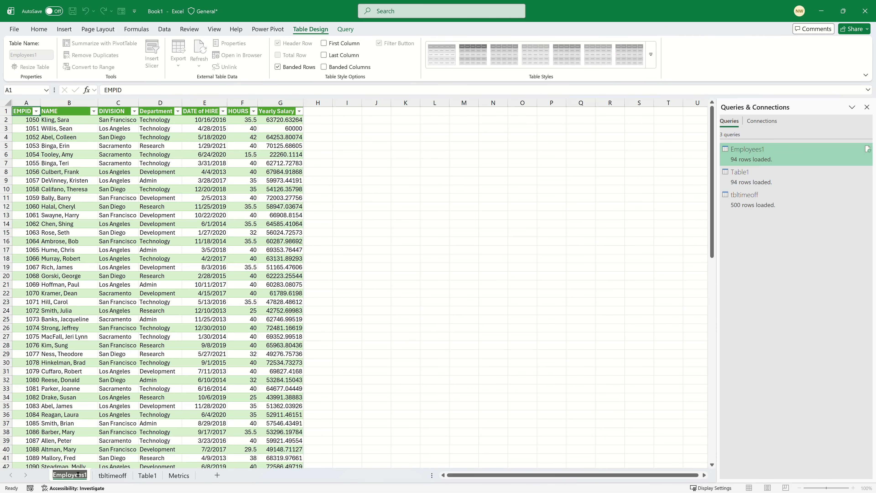
{"action": "left_click", "coordinate": [84, 474]}
{"action": "key", "text": "Delete"}
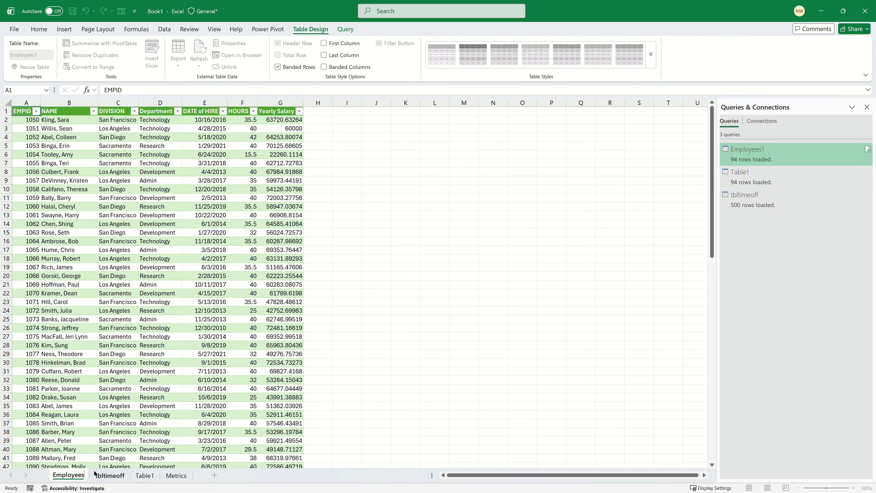
Step: Rename the tbltimeoff sheet as Leave Balance
{"action": "double_click", "coordinate": [115, 476]}
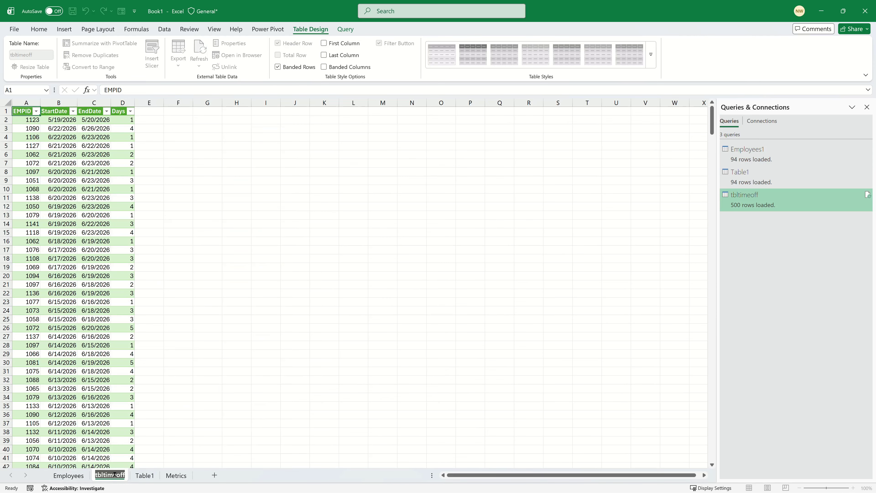
{"action": "type", "text": "Leav"}
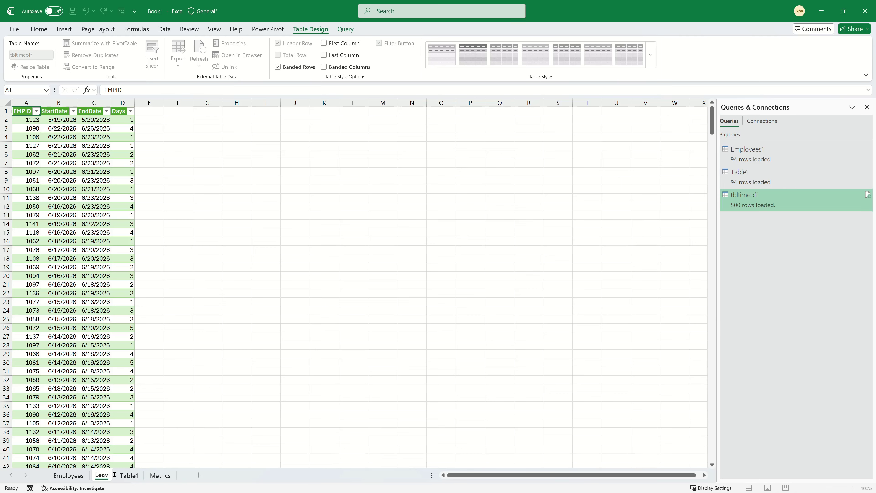
{"action": "type", "text": "e Requests"}
{"action": "key", "text": "BackSpace"}
{"action": "key", "text": "BackSpace"}
{"action": "key", "text": "BackSpace"}
{"action": "key", "text": "BackSpace"}
{"action": "key", "text": "BackSpace"}
{"action": "key", "text": "BackSpace"}
{"action": "key", "text": "BackSpace"}
{"action": "key", "text": "BackSpace"}
{"action": "key", "text": "Return"}
{"action": "type", "text": "Balance"}
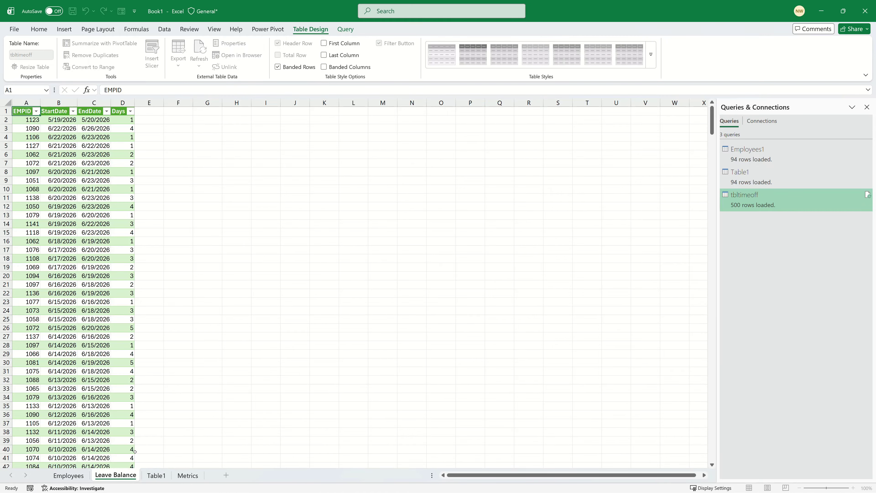
Step: Rename the Table1 sheet with the performance scores as Evaluations
{"action": "left_click", "coordinate": [157, 475]}
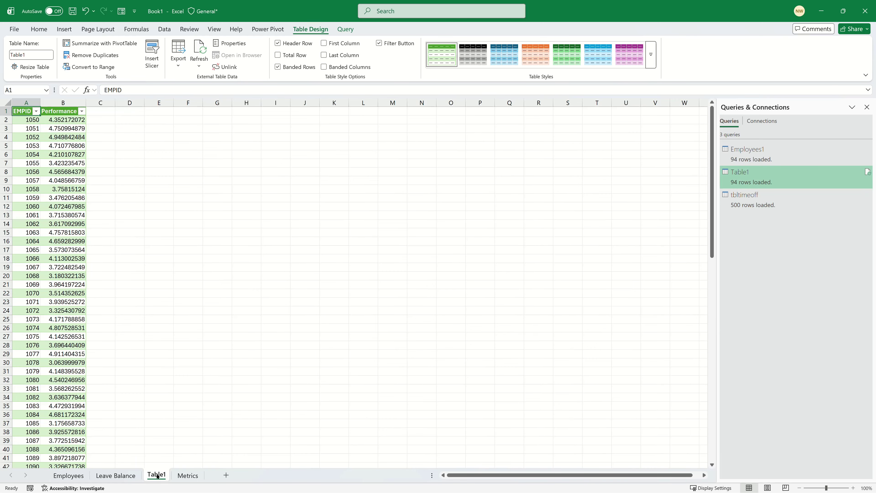
{"action": "double_click", "coordinate": [157, 475]}
{"action": "type", "text": "Evaluations"}
{"action": "left_click", "coordinate": [202, 387]}
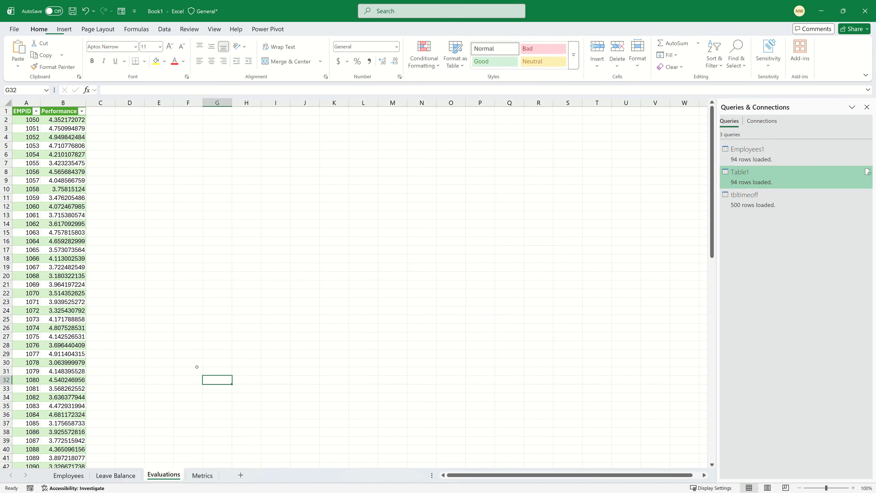
Step: Name the table on the Employees sheet tblemployees
{"action": "left_click", "coordinate": [68, 475]}
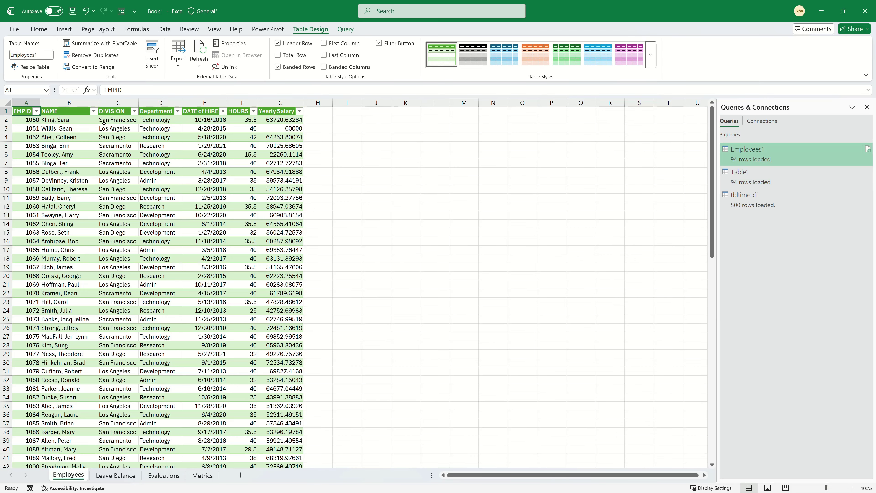
{"action": "left_click", "coordinate": [46, 57]}
{"action": "type", "text": "tblemployees"}
{"action": "key", "text": "Return"}
Step: Check the table name on the Leave Balance sheet and name the table on the Evaluations sheet tblevaluations
{"action": "left_click", "coordinate": [116, 476]}
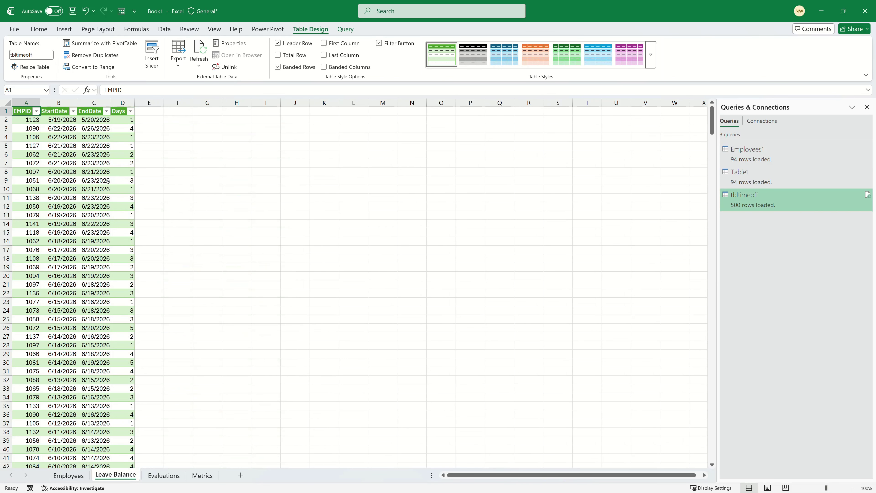
{"action": "left_click", "coordinate": [93, 162]}
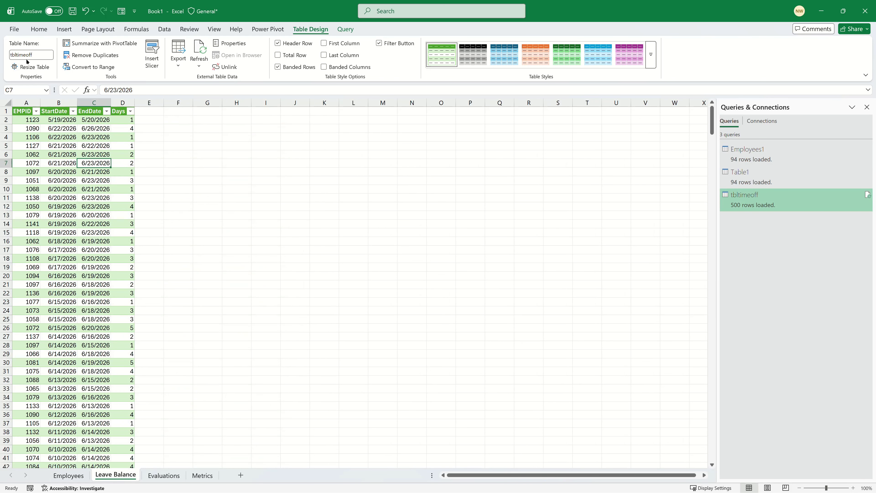
{"action": "left_click", "coordinate": [164, 475]}
{"action": "left_click", "coordinate": [48, 181]}
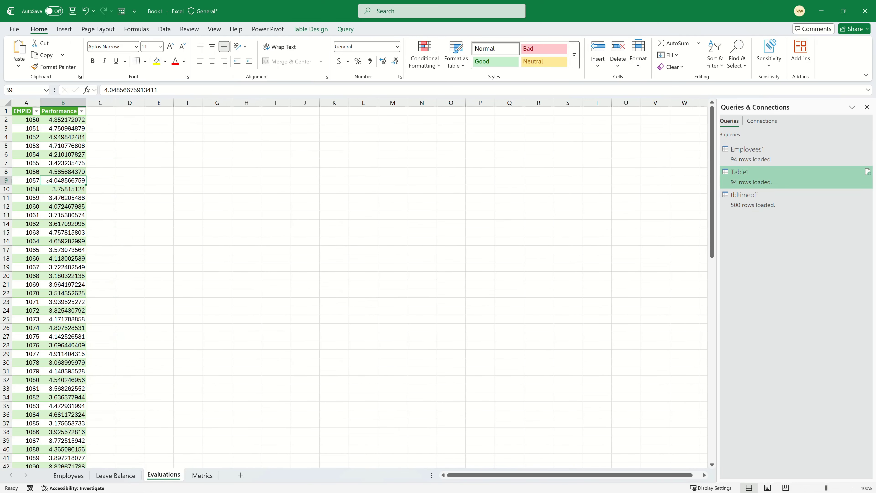
{"action": "left_click", "coordinate": [318, 30]}
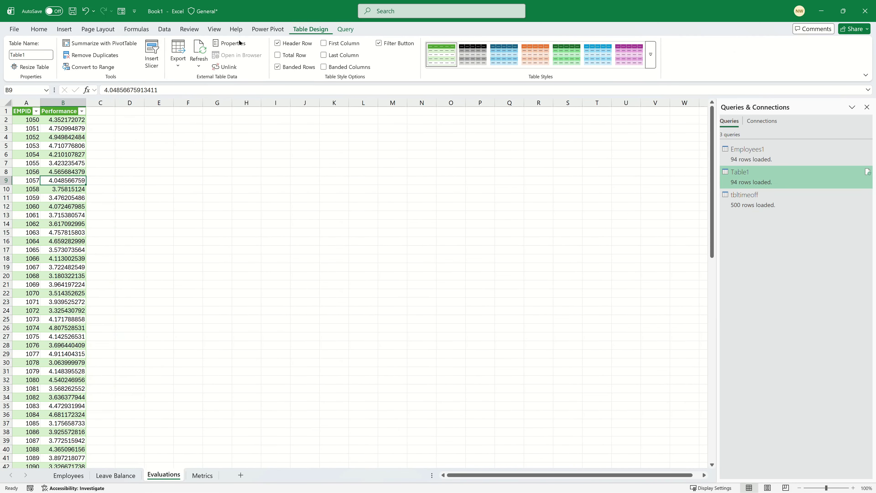
{"action": "left_click", "coordinate": [36, 56]}
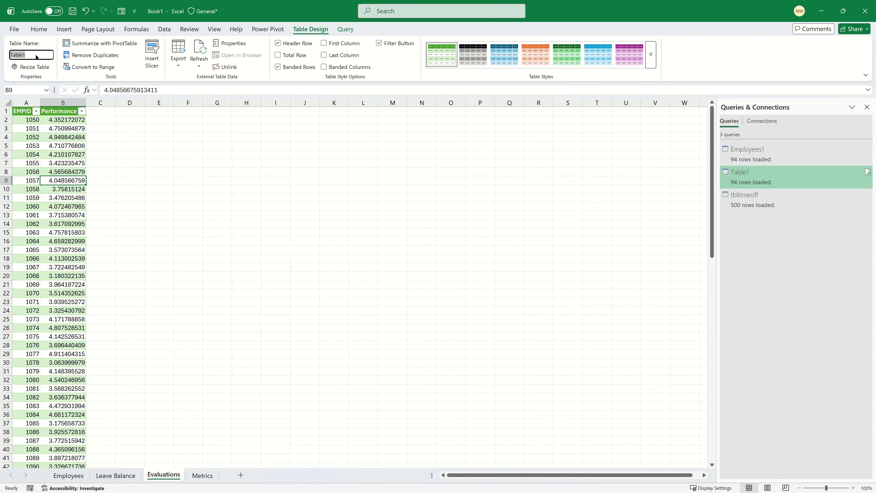
{"action": "type", "text": "tblevaluations"}
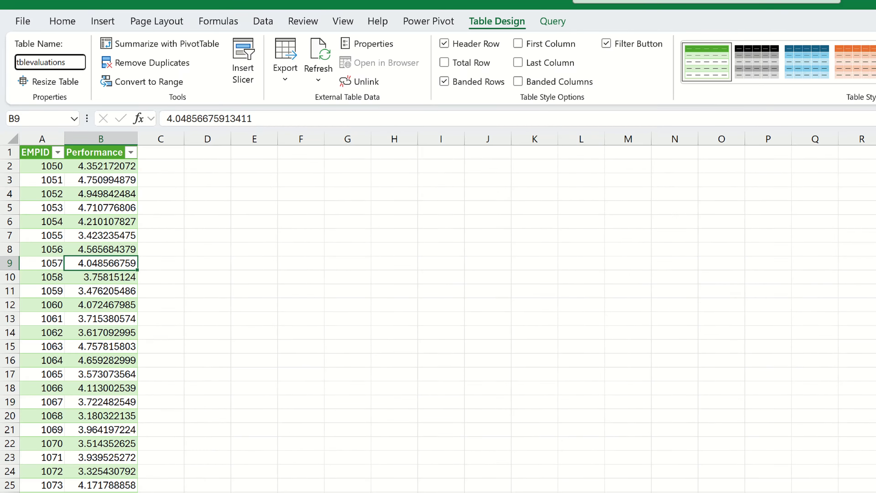
{"action": "right_click", "coordinate": [80, 62]}
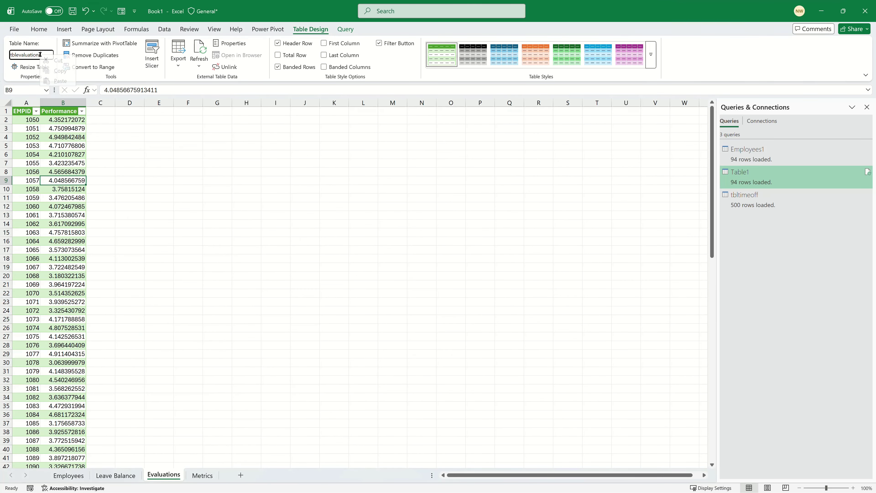
{"action": "left_click", "coordinate": [138, 130]}
Step: Format all scores in the Performance column of the Evaluations sheet to show one decimal place
{"action": "left_click", "coordinate": [74, 119]}
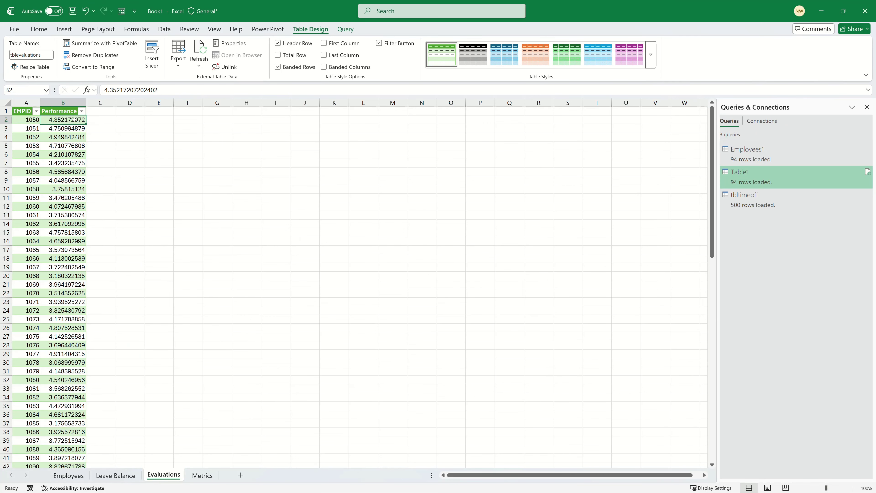
{"action": "key", "text": "ctrl+shift+Down"}
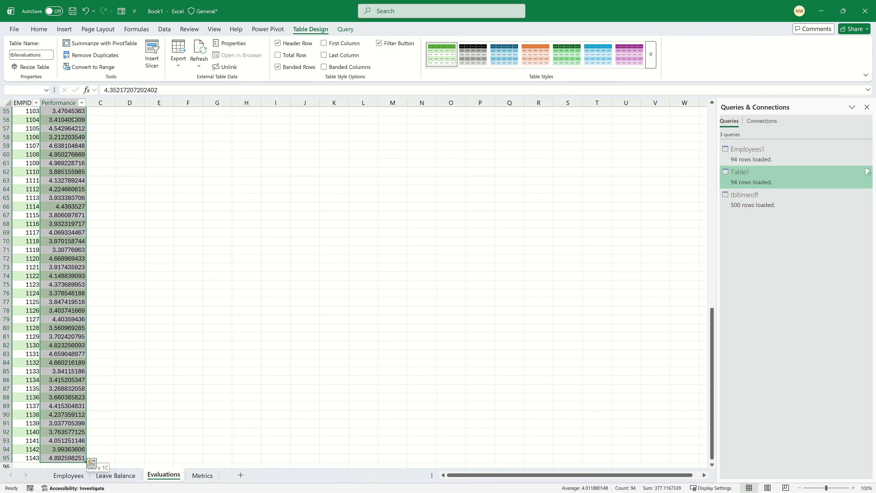
{"action": "left_click", "coordinate": [35, 30]}
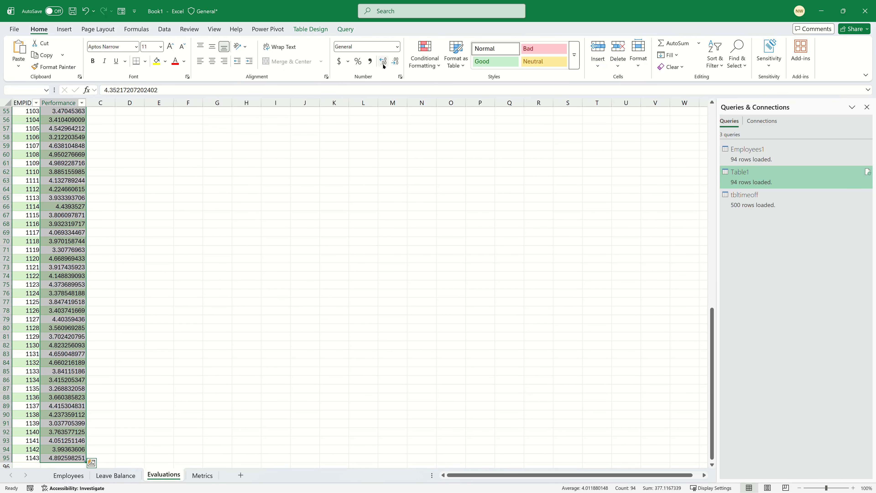
{"action": "left_click", "coordinate": [395, 61]}
{"action": "left_click", "coordinate": [396, 61]}
{"action": "left_click", "coordinate": [395, 61]}
{"action": "left_click", "coordinate": [395, 61]}
{"action": "left_click", "coordinate": [395, 61]}
{"action": "left_click", "coordinate": [395, 61]}
{"action": "left_click", "coordinate": [396, 61]}
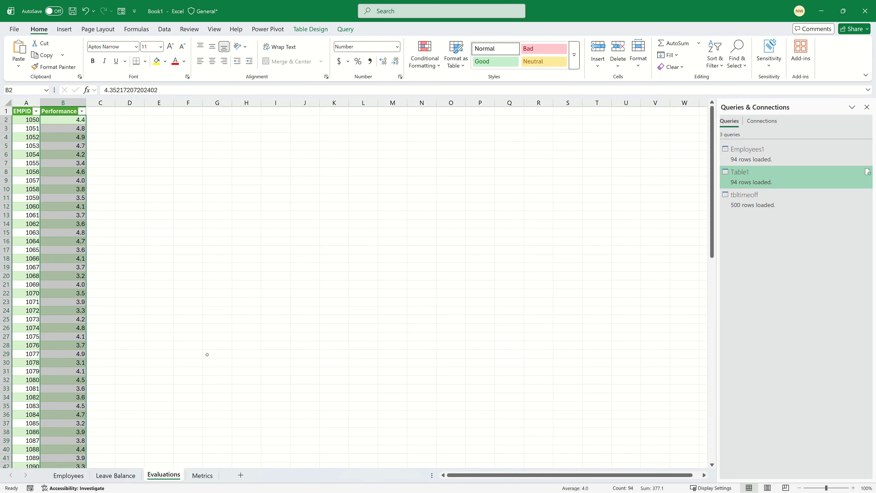
Step: Apply the dollar Accounting number format to all values in the Yearly Salary column on the Employees sheet
{"action": "left_click", "coordinate": [116, 475]}
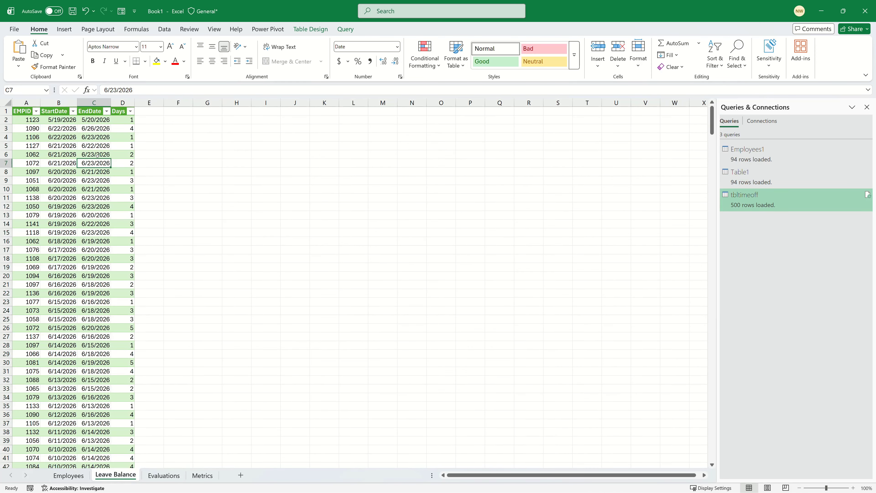
{"action": "left_click", "coordinate": [74, 475]}
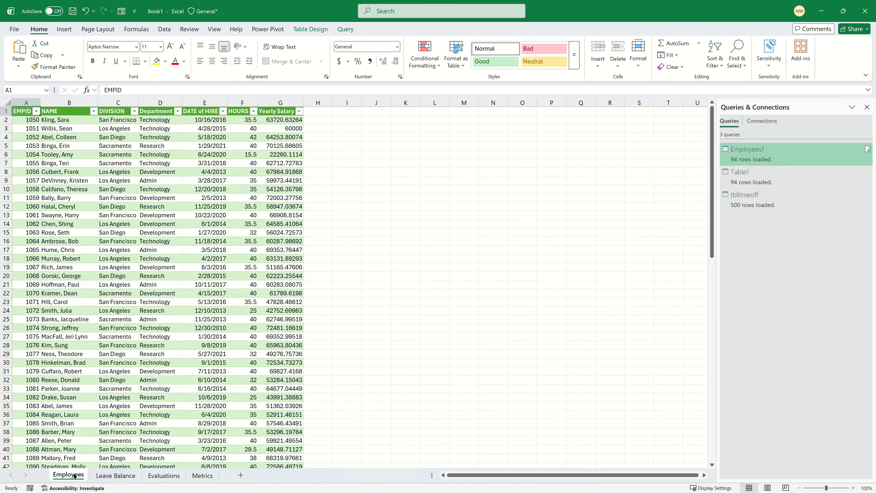
{"action": "left_click", "coordinate": [282, 118]}
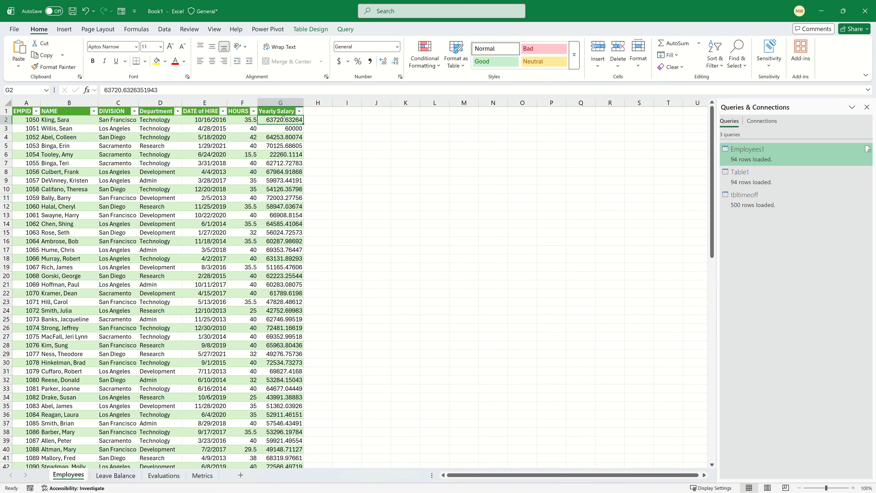
{"action": "key", "text": "ctrl+shift+Down"}
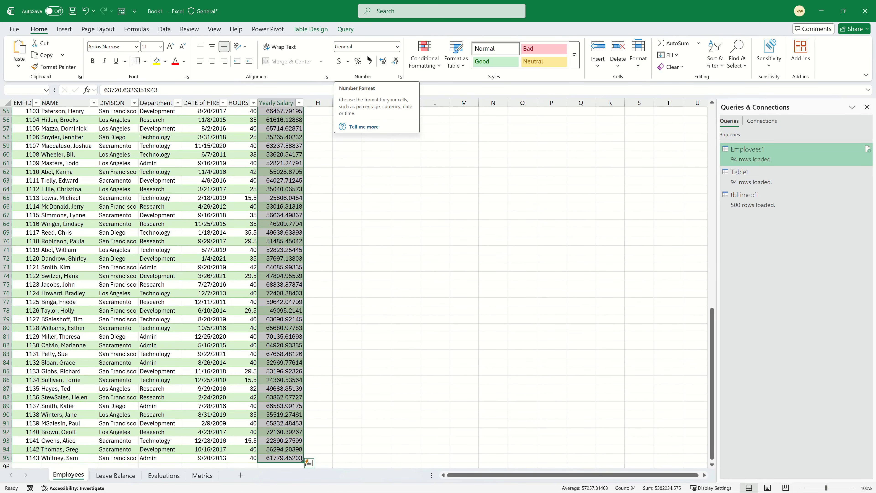
{"action": "left_click", "coordinate": [339, 61]}
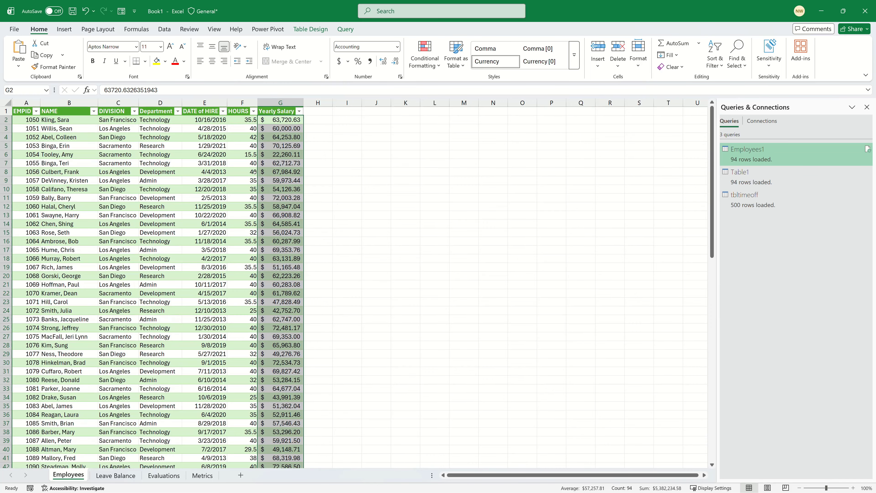
{"action": "left_click", "coordinate": [230, 186]}
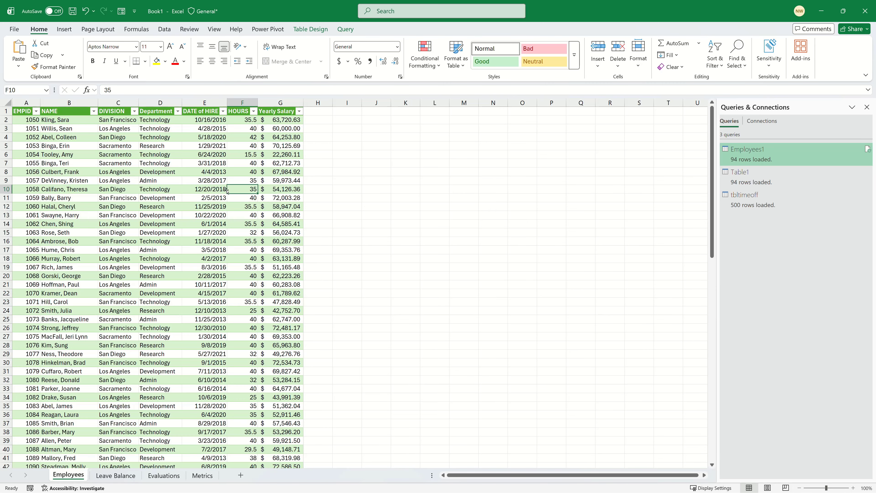
{"action": "left_click", "coordinate": [203, 476]}
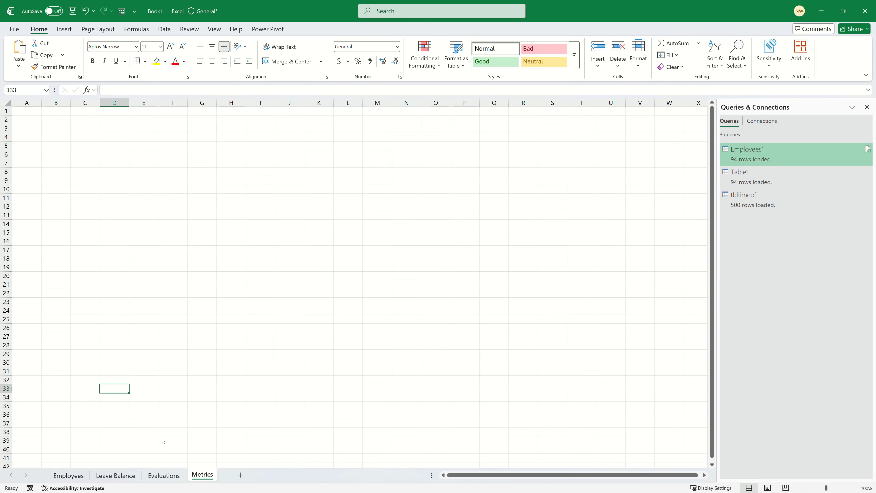
{"action": "left_click", "coordinate": [161, 475]}
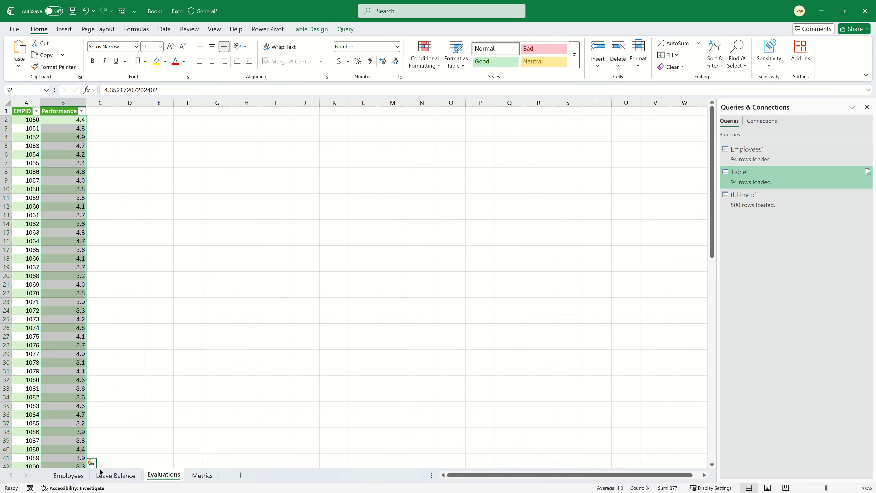
{"action": "left_click", "coordinate": [68, 475]}
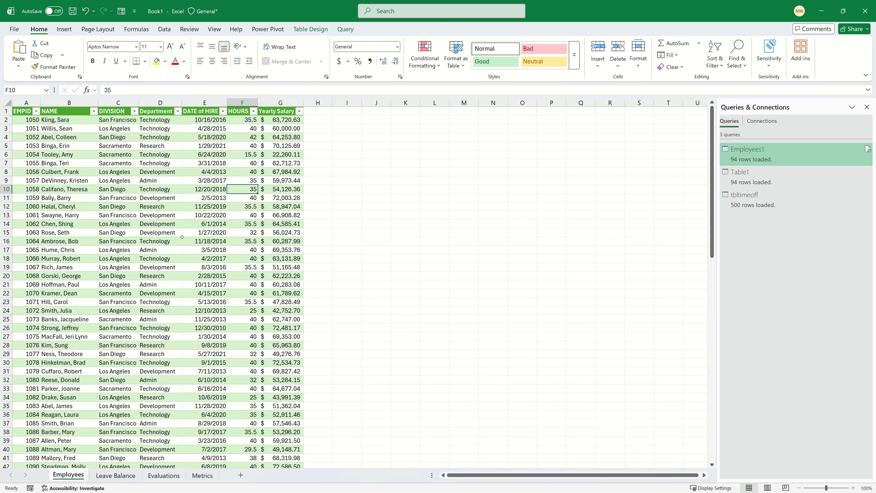
{"action": "left_click", "coordinate": [286, 121]}
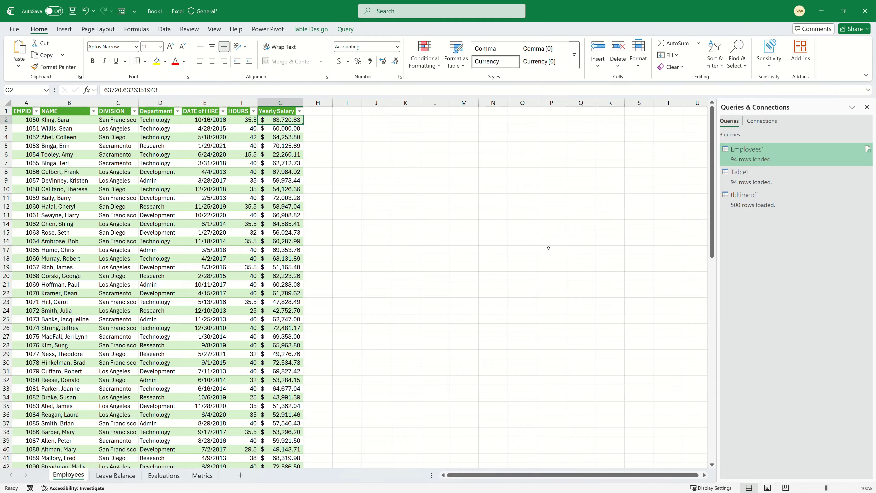
Step: Switch to File Explorer and open the Employees source workbook from the Documents folder
{"action": "key", "text": "alt+Tab"}
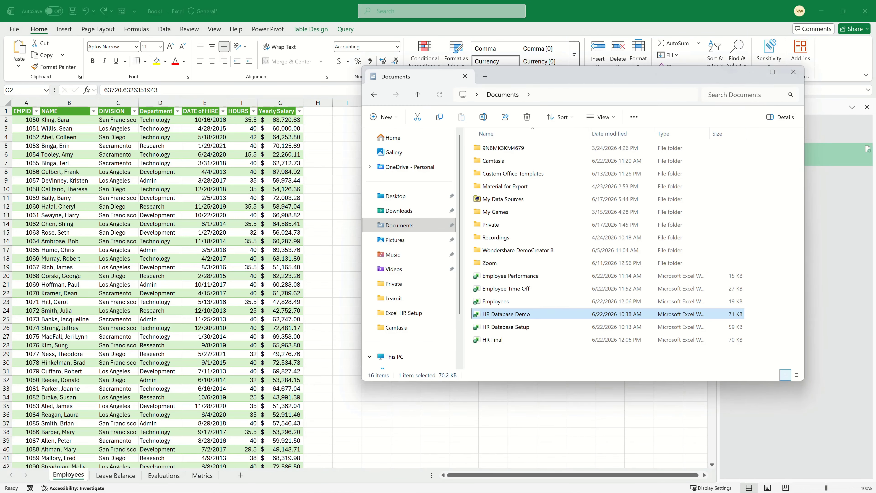
{"action": "left_click", "coordinate": [506, 301]}
{"action": "double_click", "coordinate": [506, 301]}
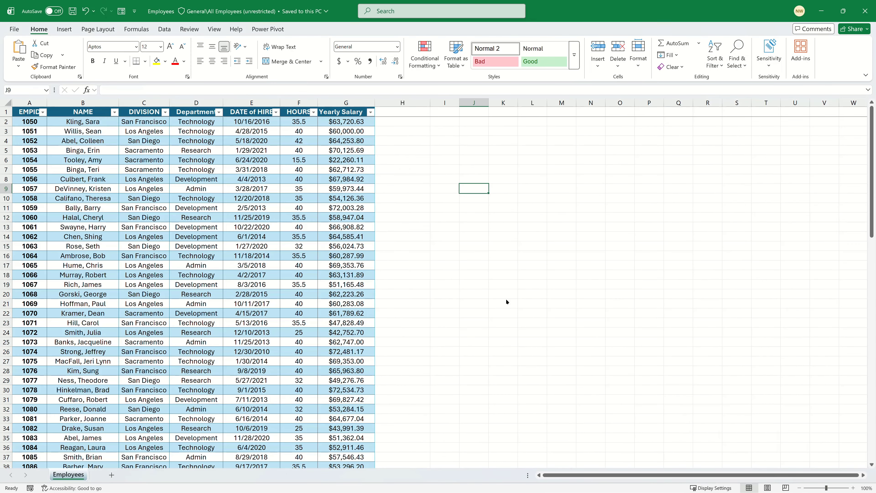
Step: Set the first employee's yearly salary in cell G2 to 70000, and save and close the source workbook
{"action": "left_click", "coordinate": [348, 122]}
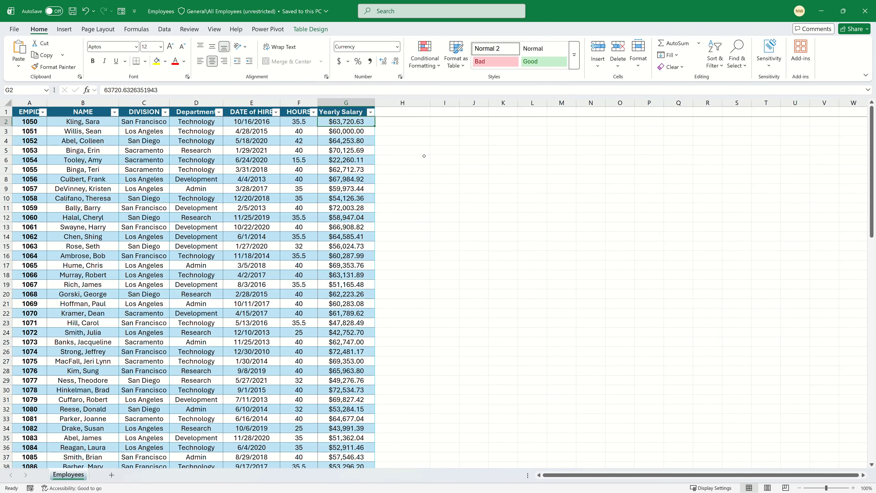
{"action": "type", "text": "70000"}
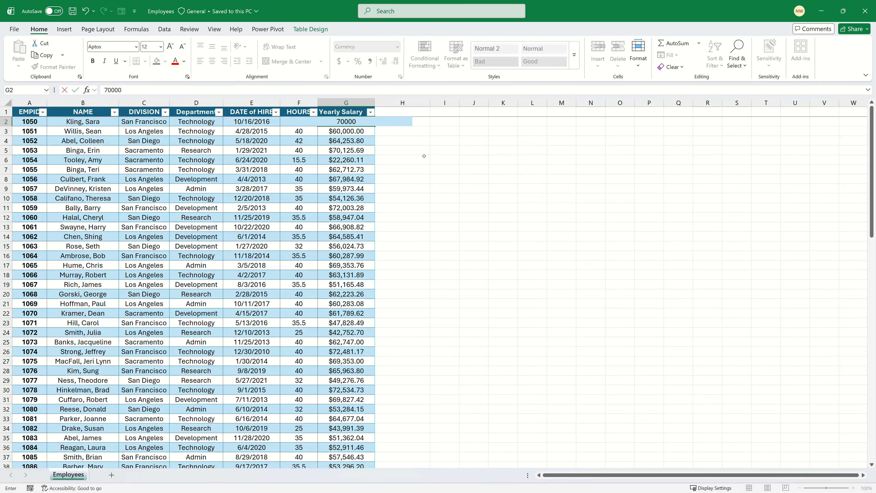
{"action": "key", "text": "Return"}
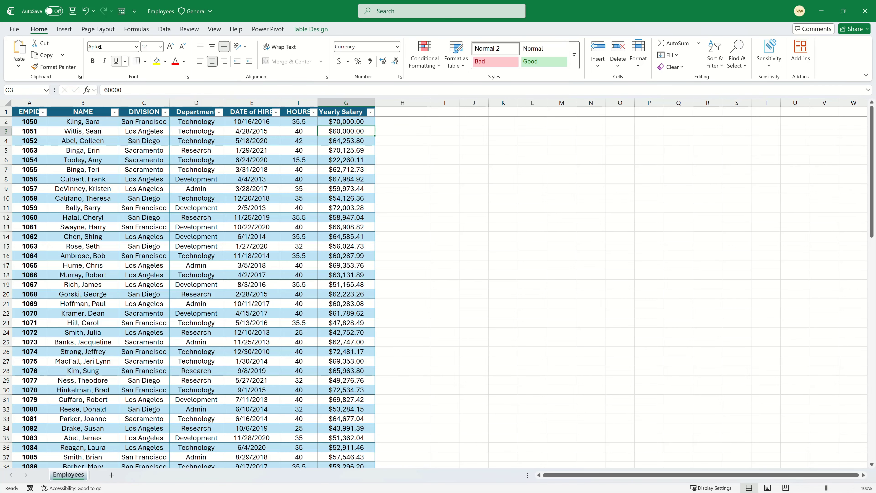
{"action": "left_click", "coordinate": [73, 11]}
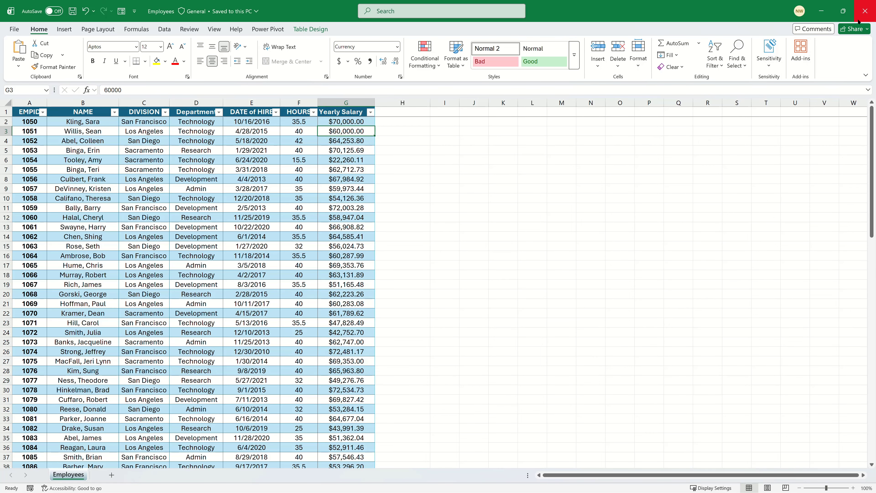
{"action": "left_click", "coordinate": [864, 12]}
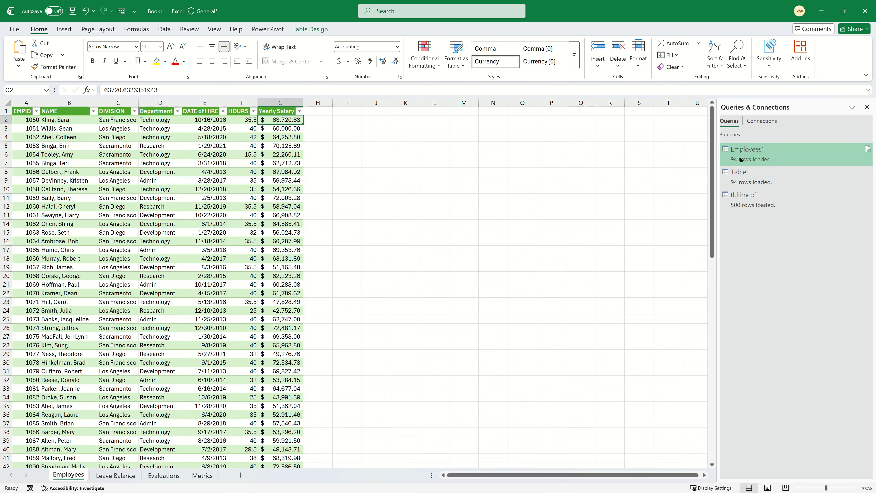
Step: Refresh the imported table on the Employees sheet of Book1 and check the first employee's salary in G2
{"action": "mouse_move", "coordinate": [753, 156]}
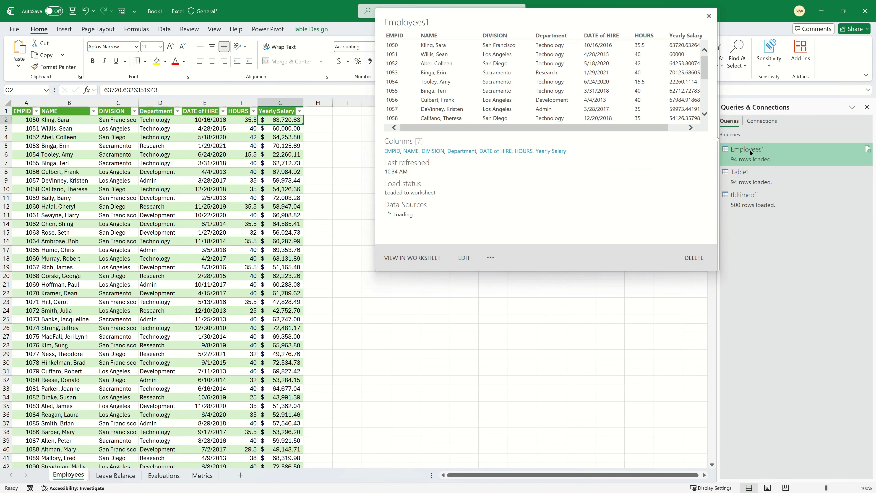
{"action": "left_click", "coordinate": [220, 136]}
{"action": "right_click", "coordinate": [186, 136]}
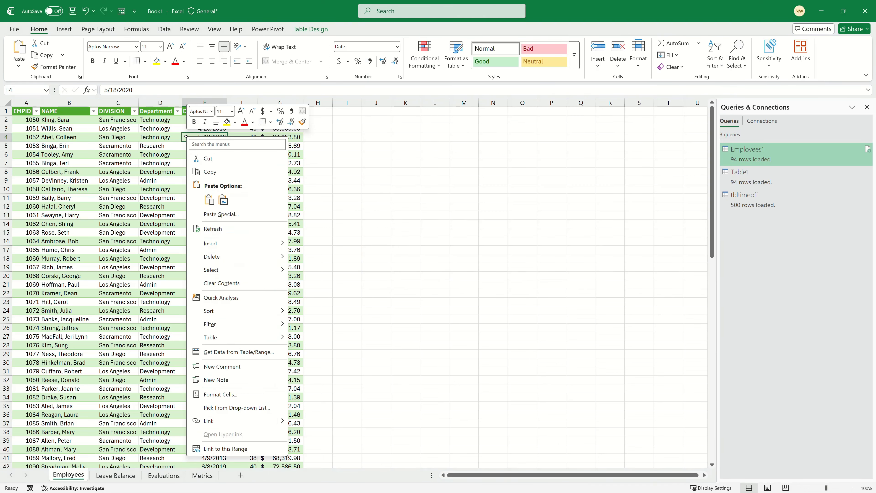
{"action": "left_click", "coordinate": [221, 229]}
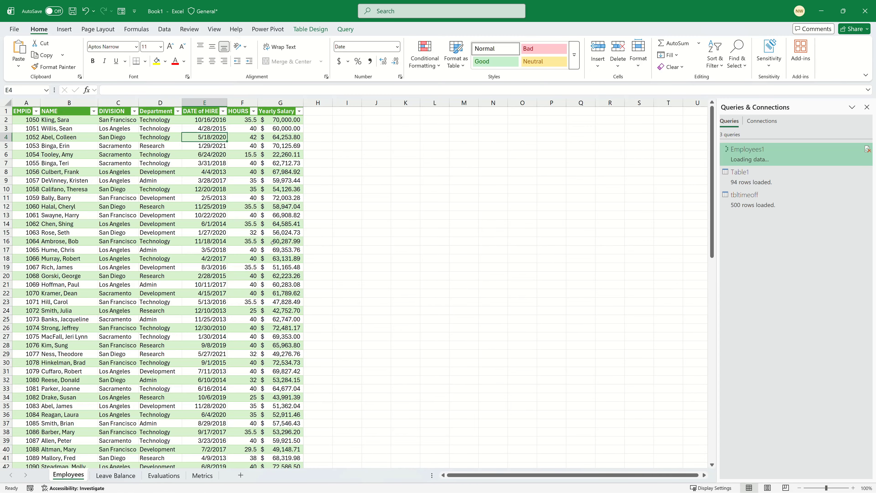
{"action": "left_click", "coordinate": [286, 120]}
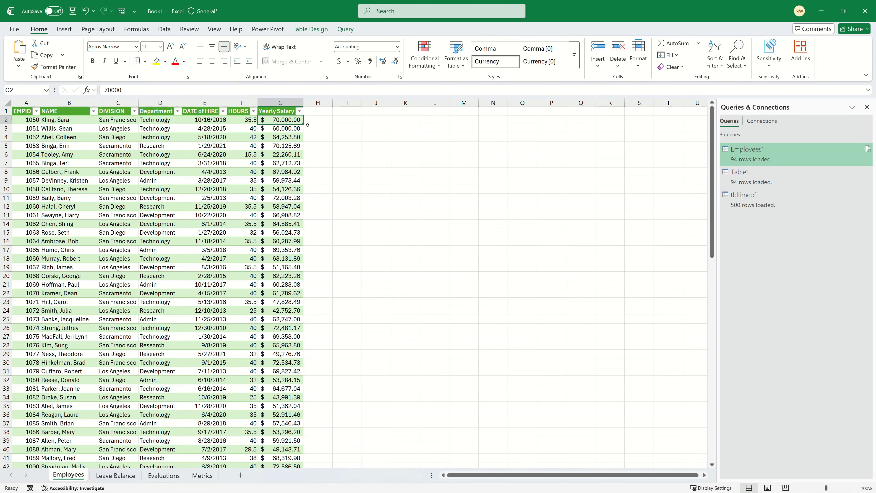